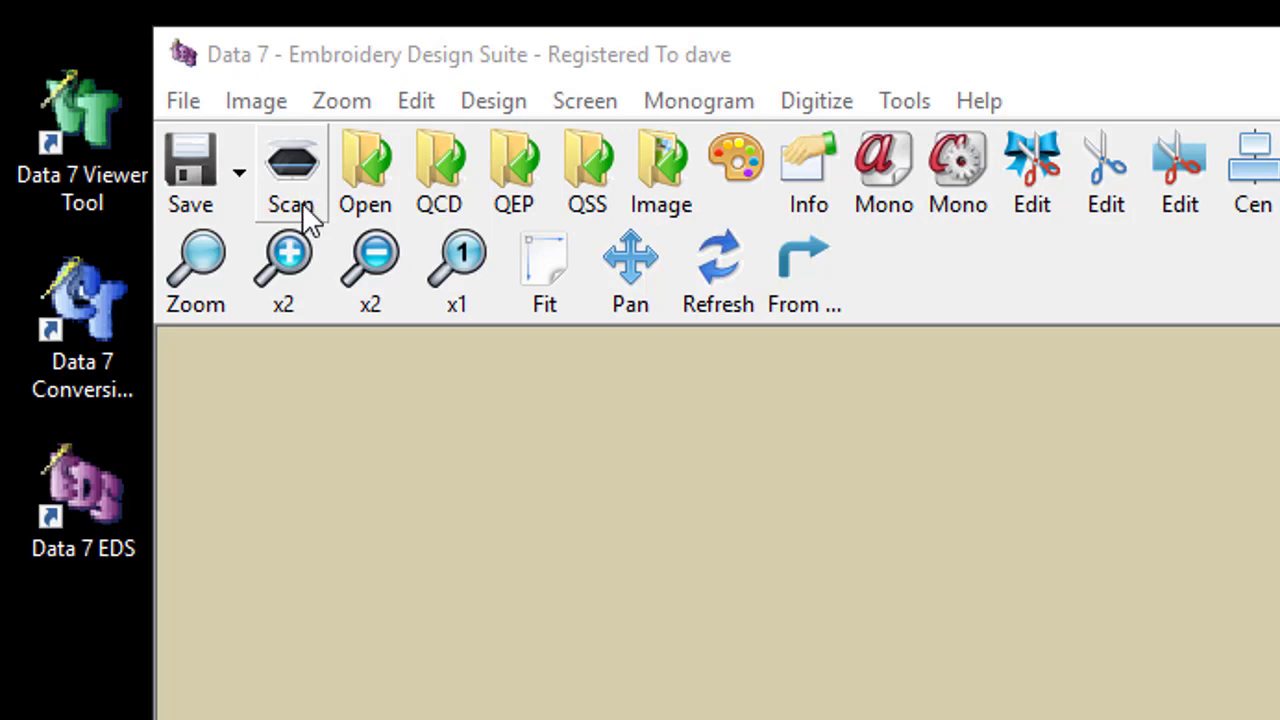
# Review the HP DeskJet 3630 series scanner at resolution 72 without changes, then reopen the Image menu
pyautogui.click(280, 108)
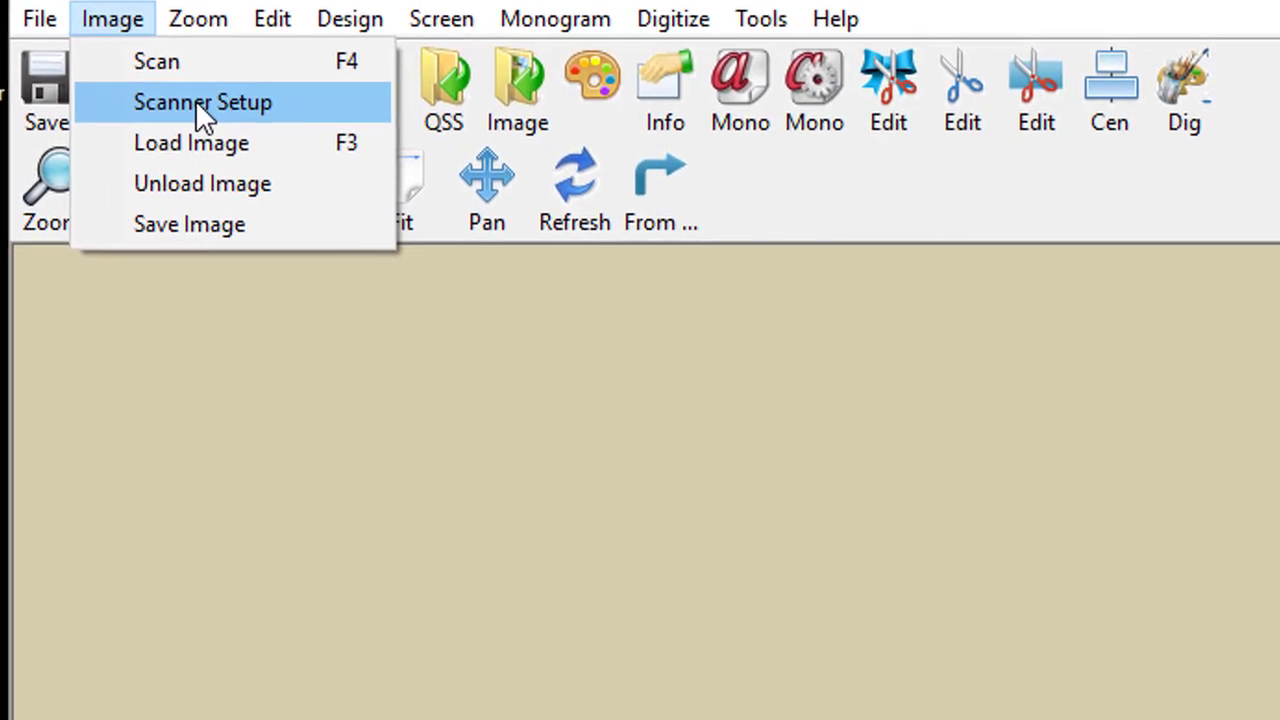
pyautogui.click(341, 186)
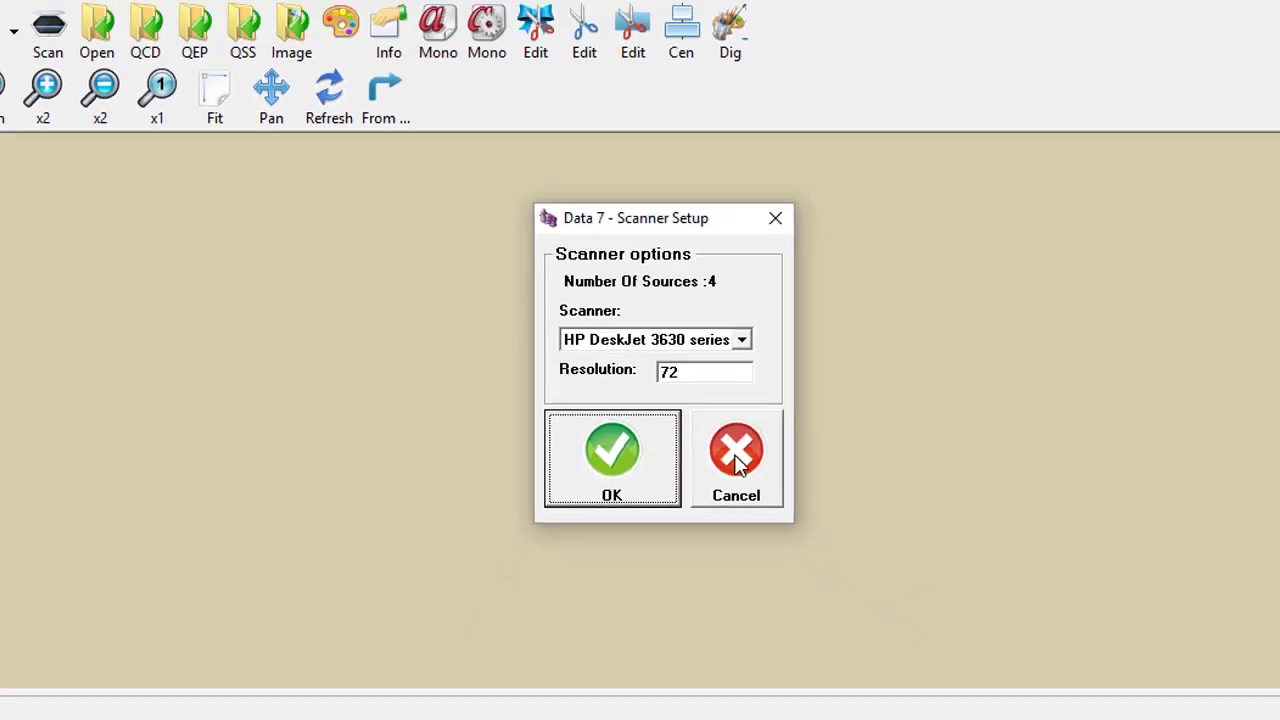
pyautogui.click(797, 507)
pyautogui.click(150, 56)
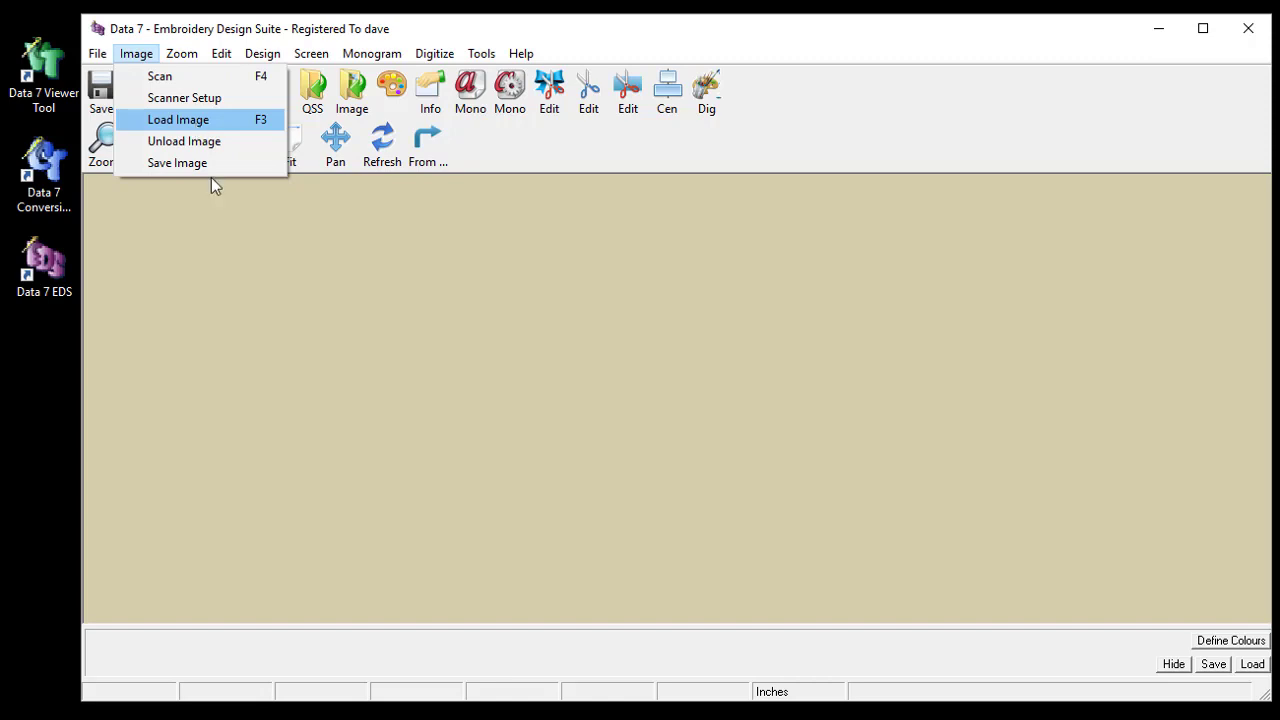
# Scan the ABC patch in HP TWAIN using the Color Document shortcut
pyautogui.click(229, 264)
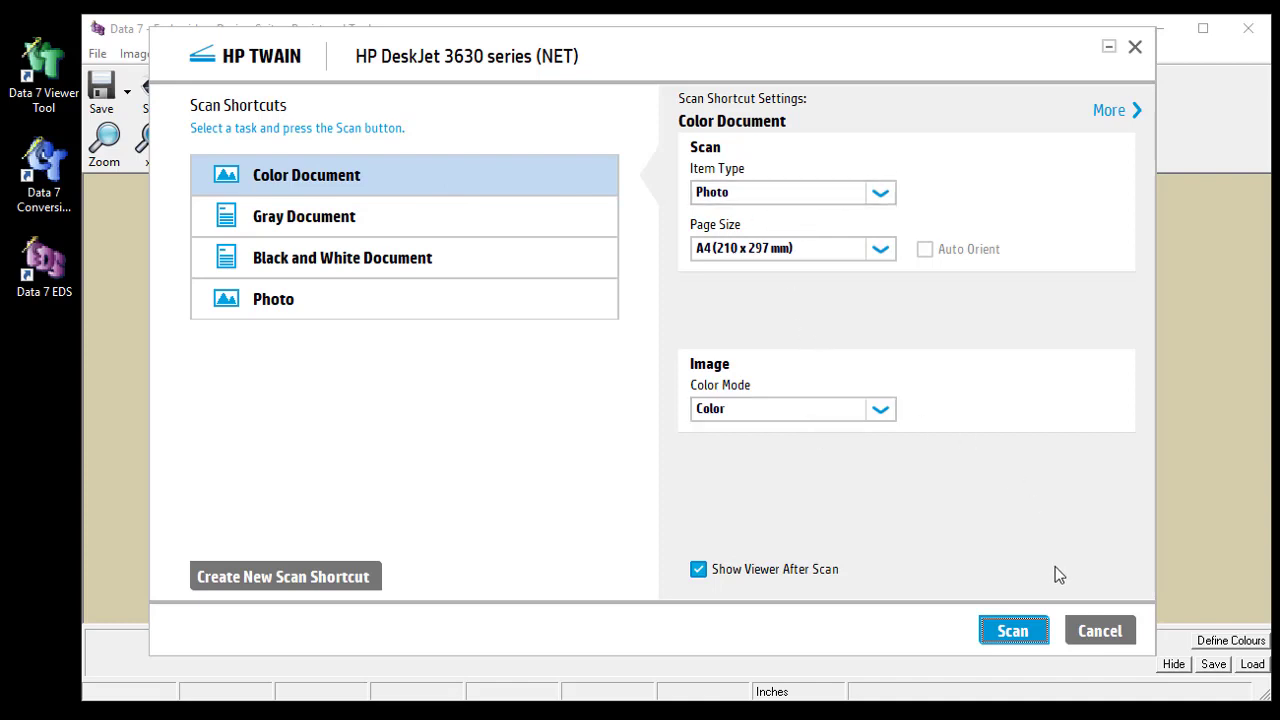
pyautogui.click(1016, 636)
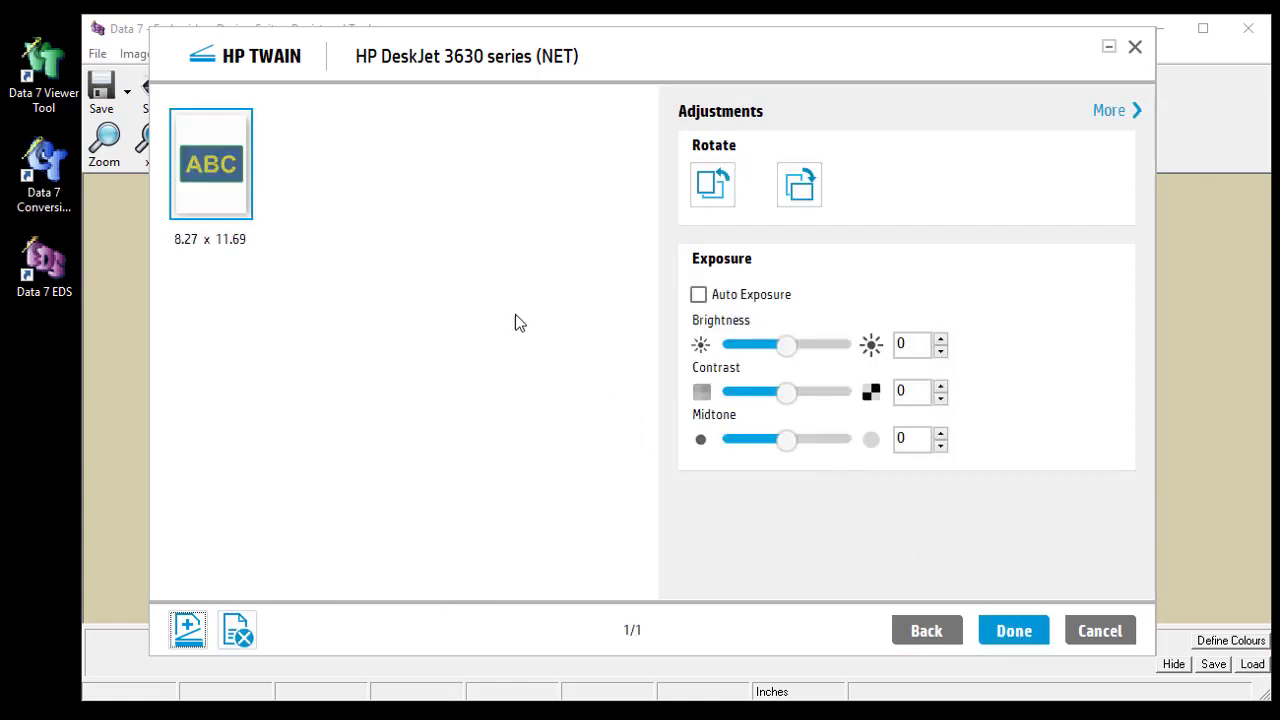
# Crop the scan tightly around the ABC patch to about 7.90 x 4.84 and send it to the workspace
pyautogui.click(218, 196)
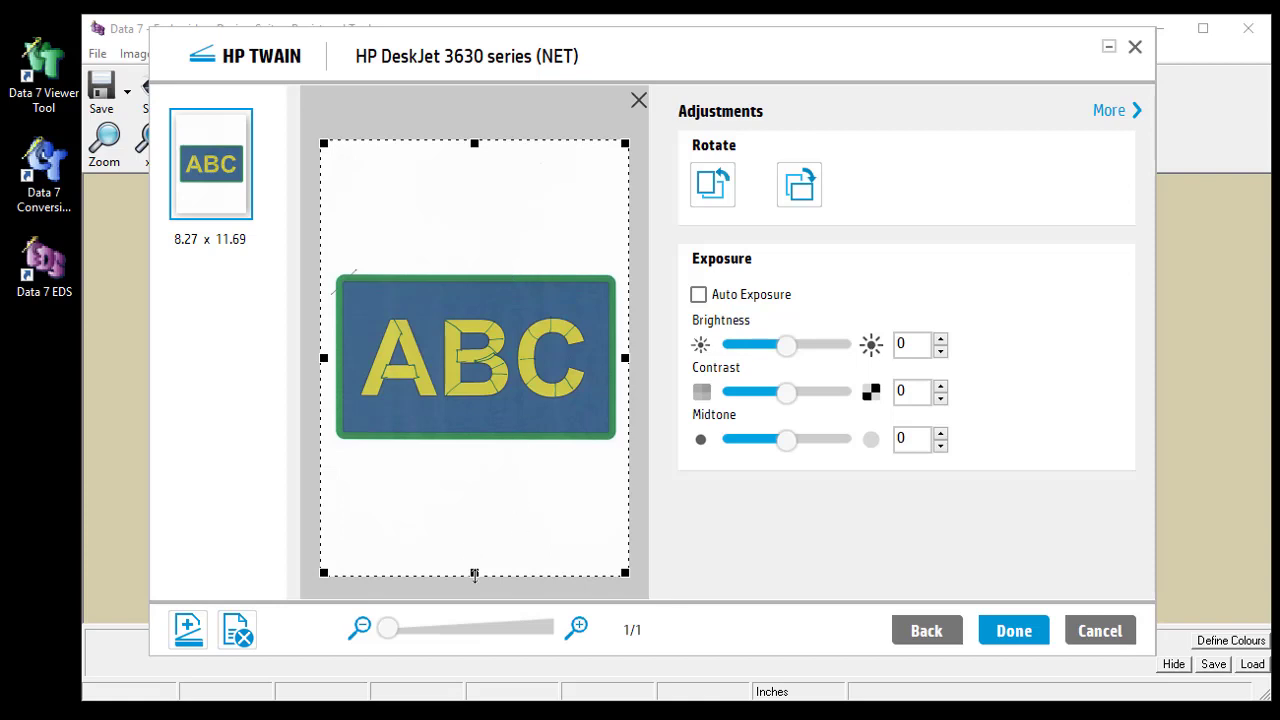
pyautogui.moveTo(474, 575); pyautogui.dragTo(480, 448)
pyautogui.moveTo(474, 198); pyautogui.dragTo(474, 324)
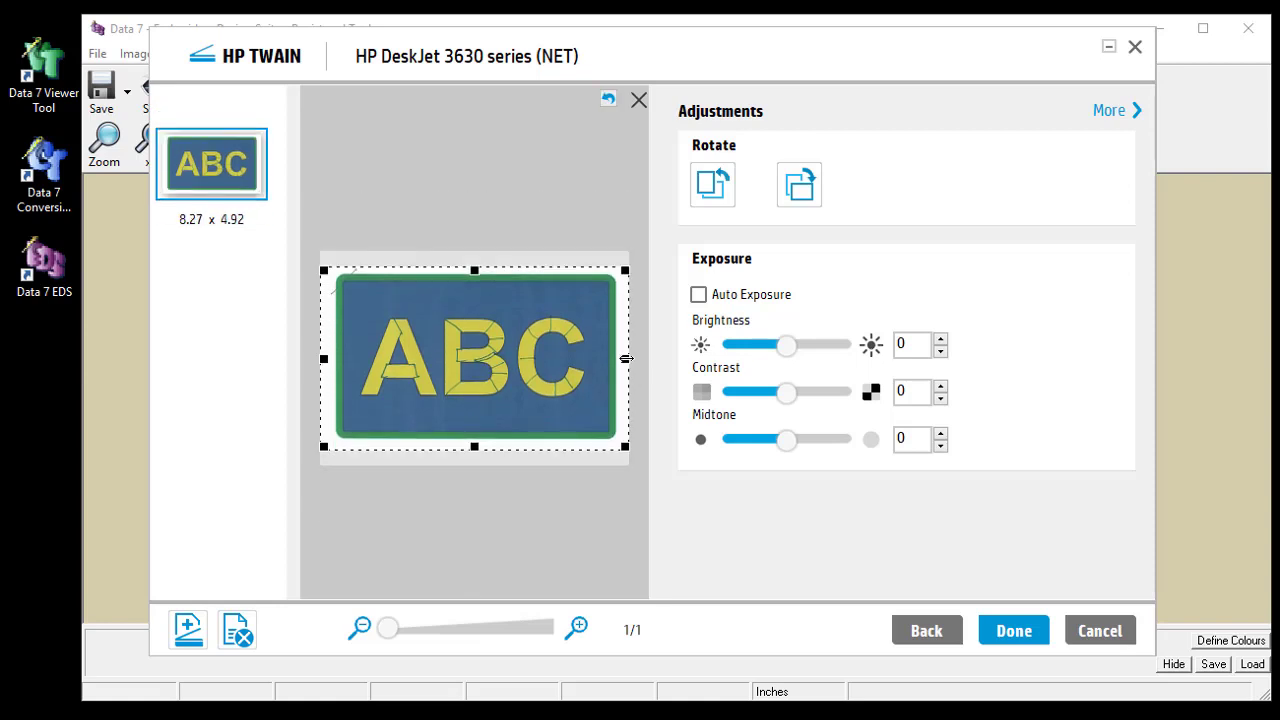
pyautogui.moveTo(625, 359); pyautogui.dragTo(622, 358)
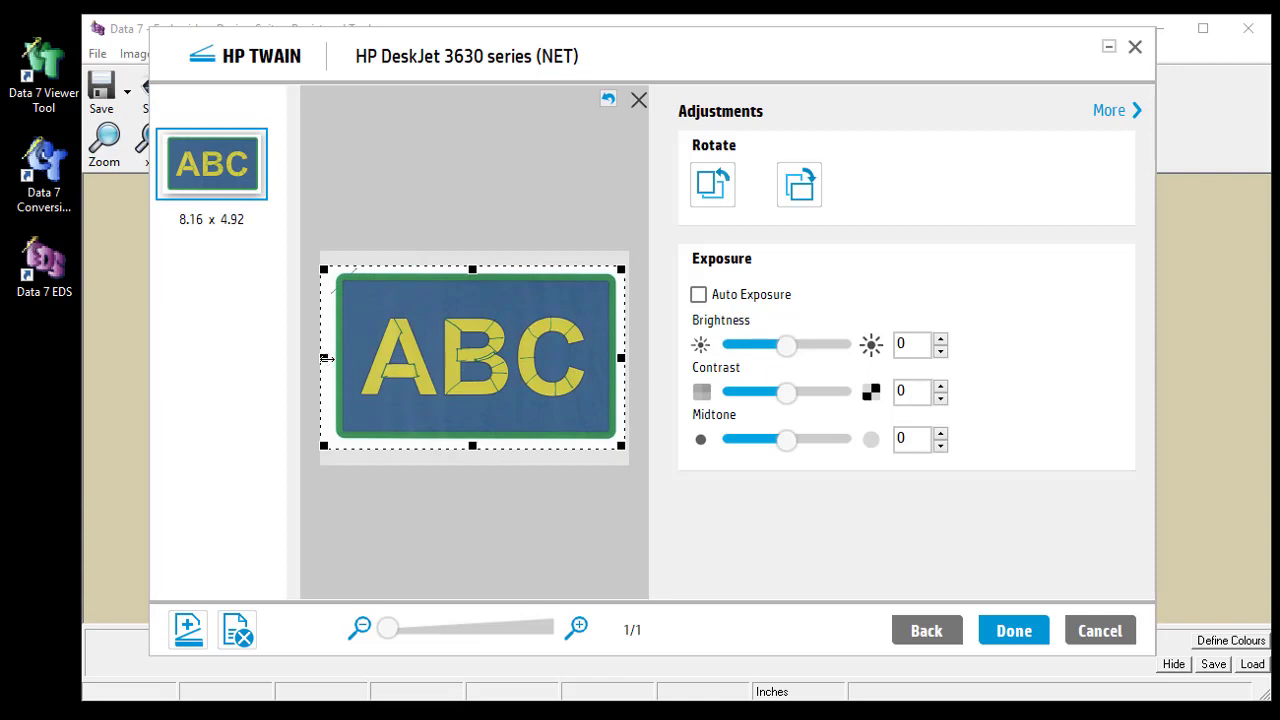
pyautogui.moveTo(324, 358); pyautogui.dragTo(334, 358)
pyautogui.moveTo(477, 445); pyautogui.dragTo(477, 443)
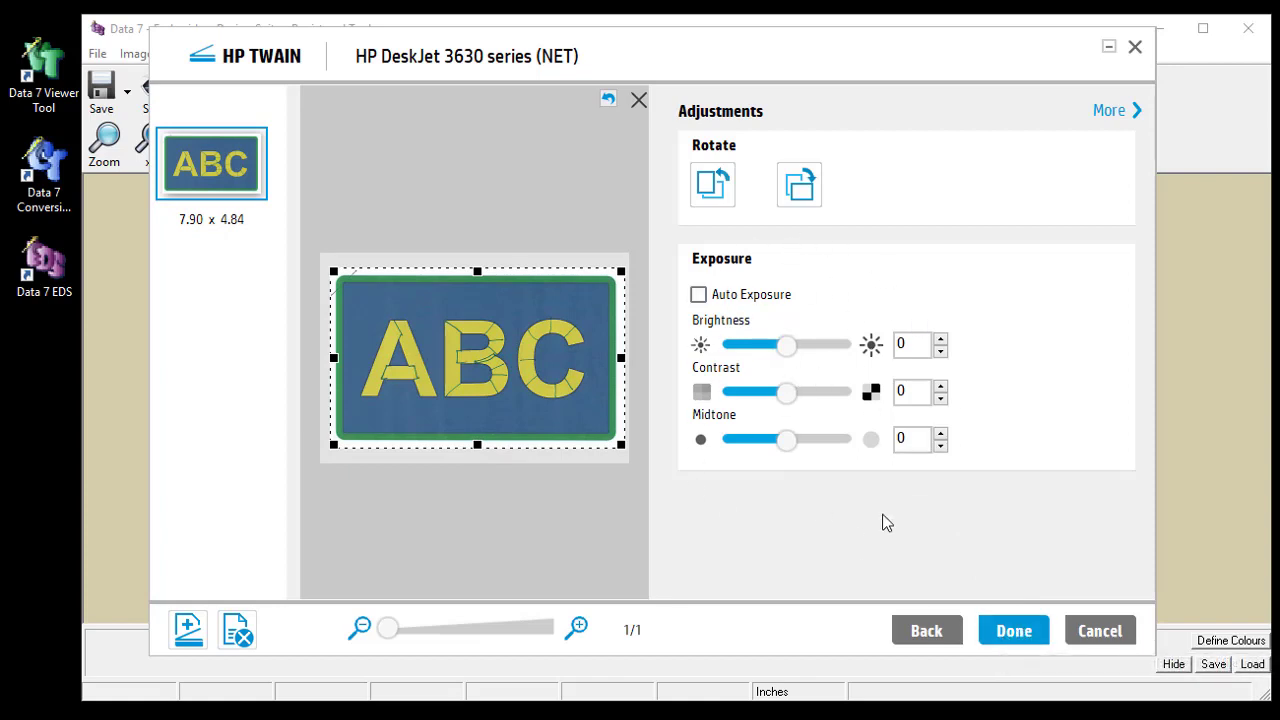
pyautogui.click(1013, 631)
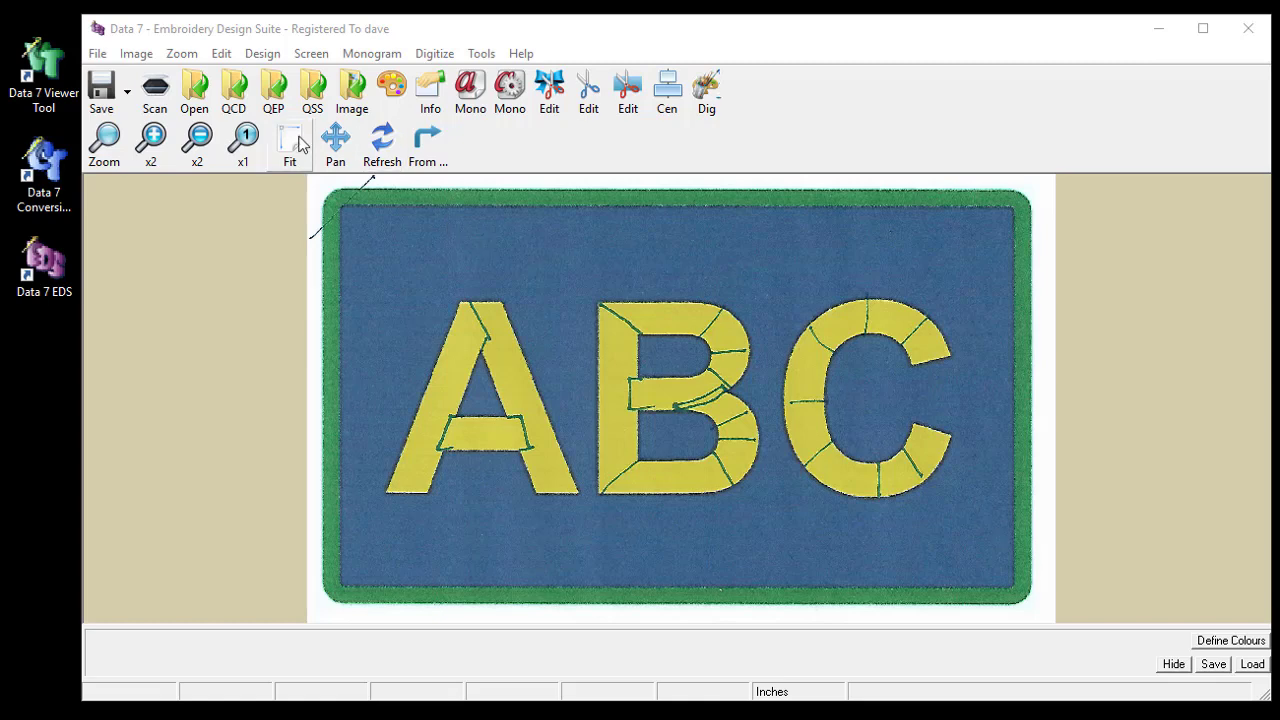
pyautogui.click(250, 152)
pyautogui.click(290, 160)
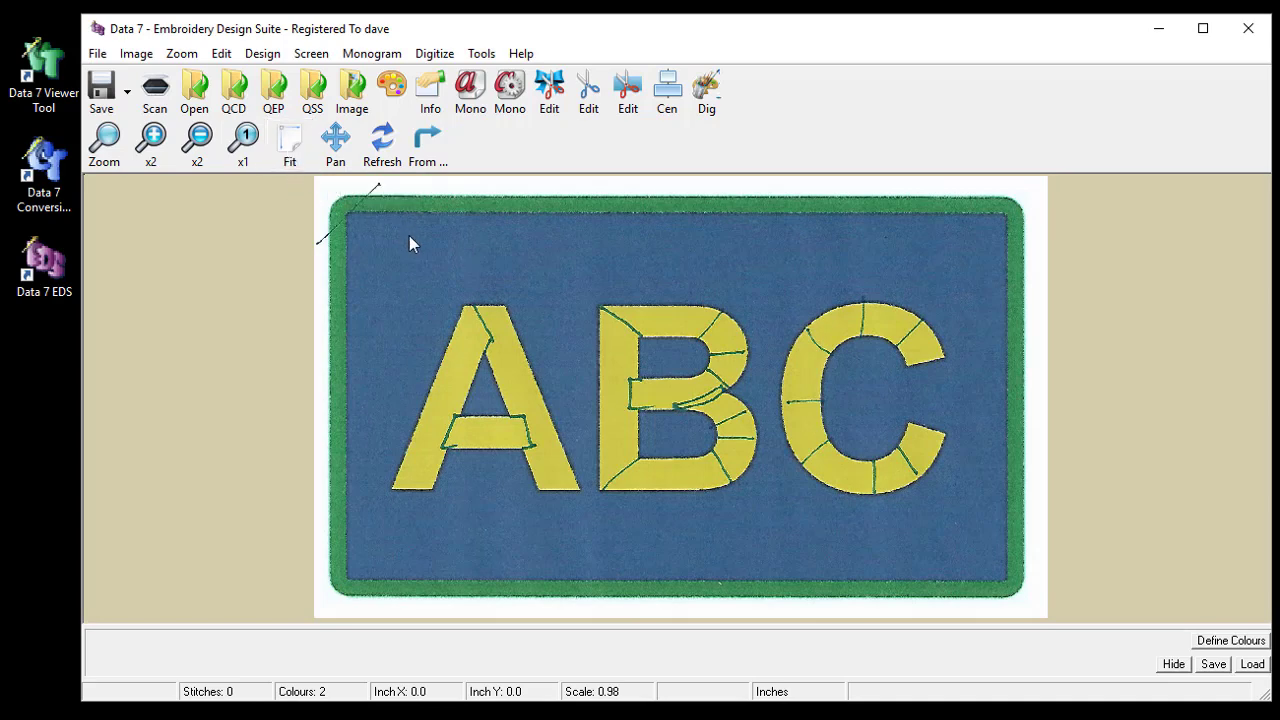
pyautogui.click(245, 150)
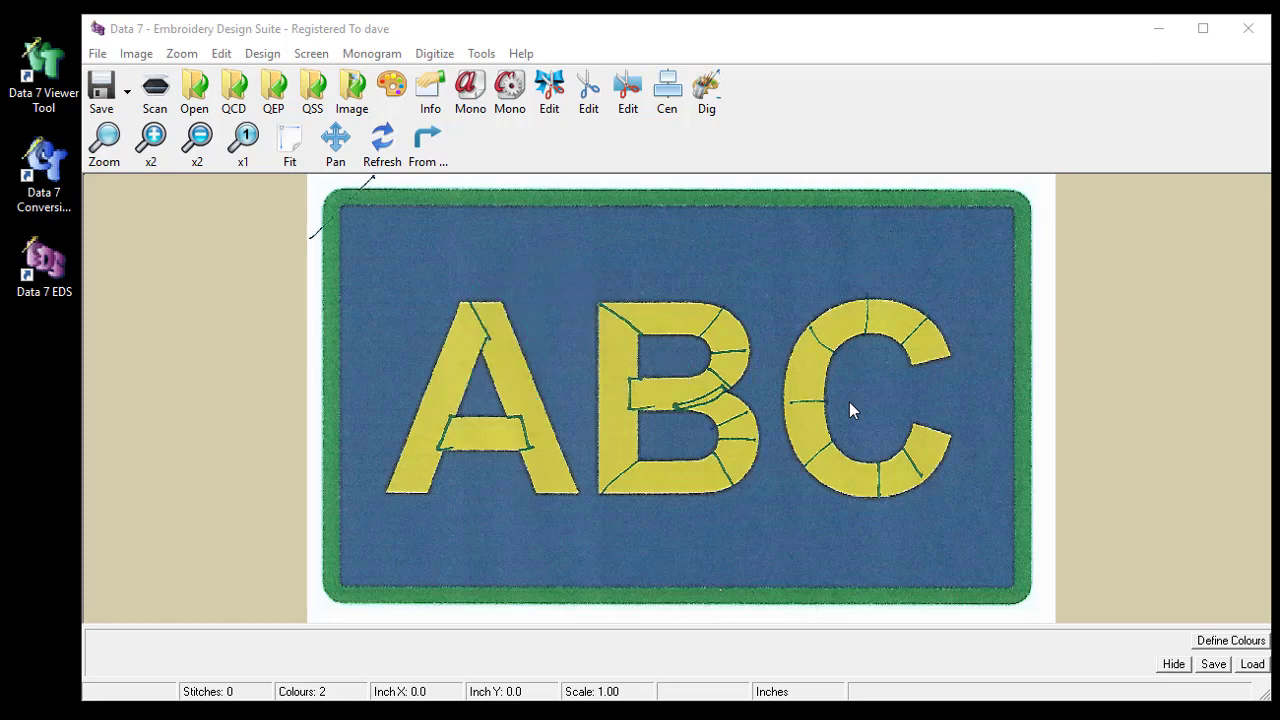
# Begin a Dig design with green thread (Red 27, Green 203, Blue 35)
pyautogui.click(708, 98)
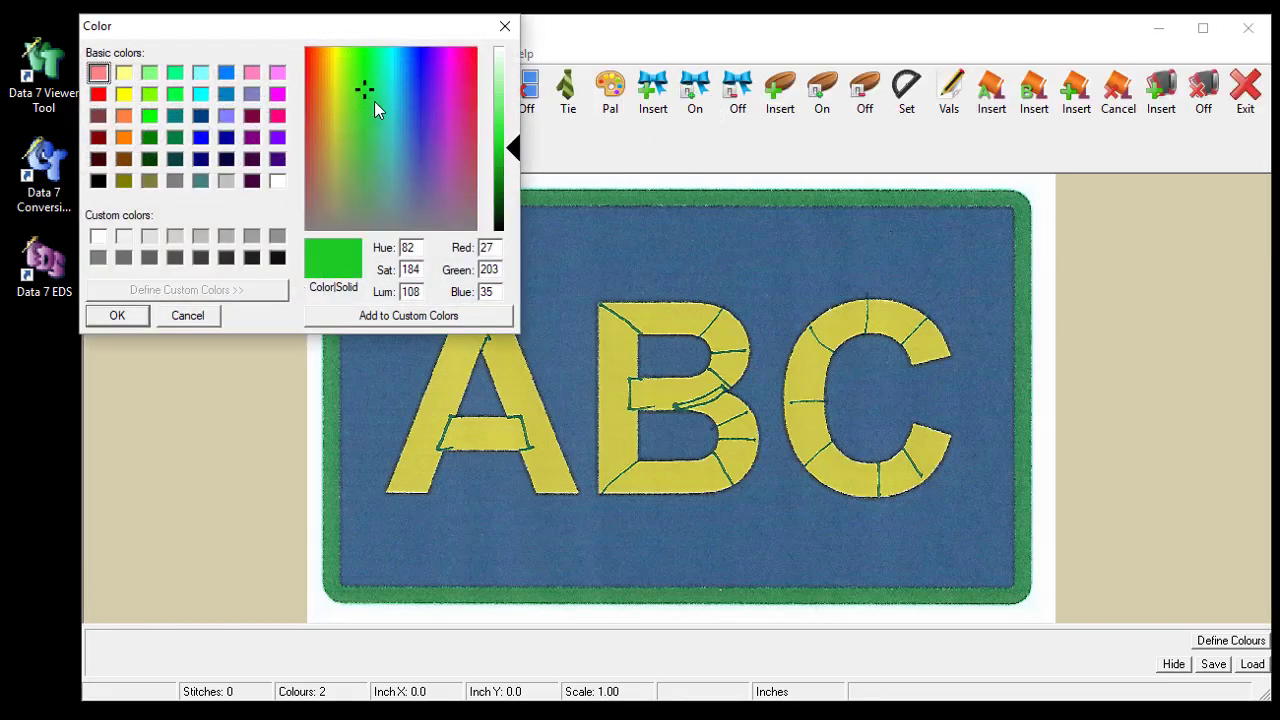
pyautogui.click(132, 316)
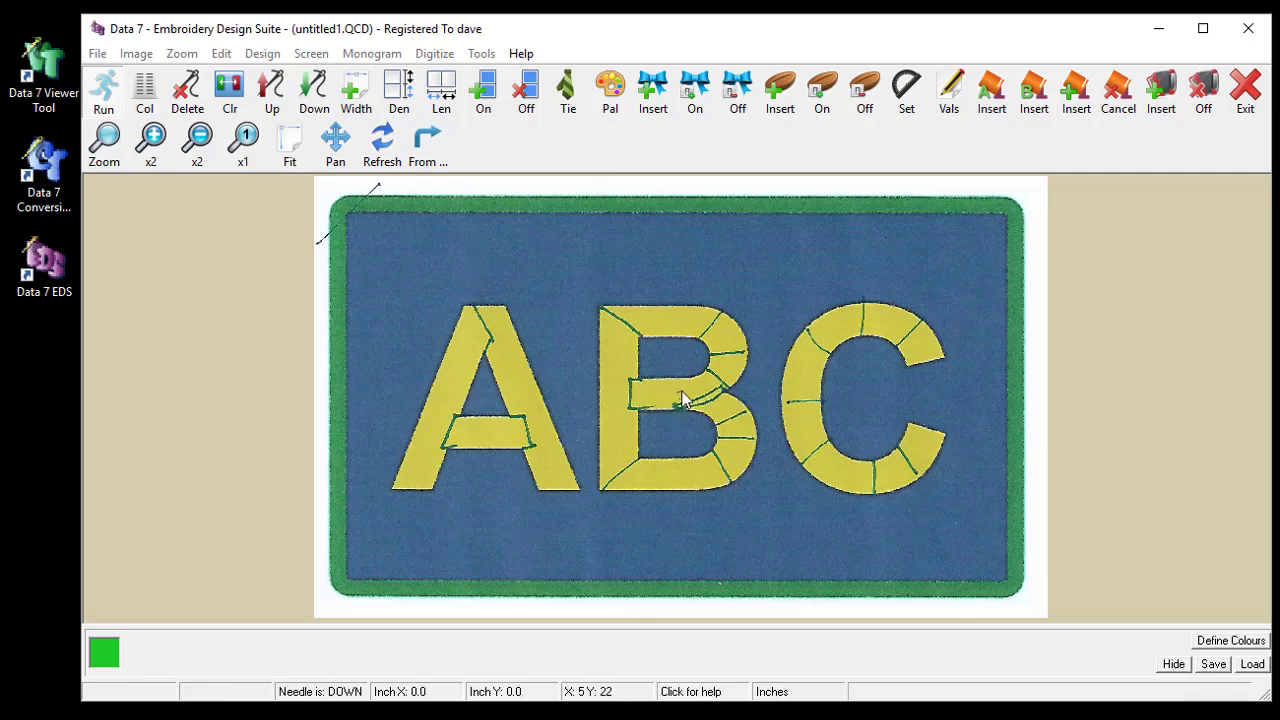
# Run green stitch rows back and forth between the patch's left and right edges across its upper half
pyautogui.click(383, 387)
pyautogui.click(365, 227)
pyautogui.click(947, 222)
pyautogui.click(382, 256)
pyautogui.click(962, 244)
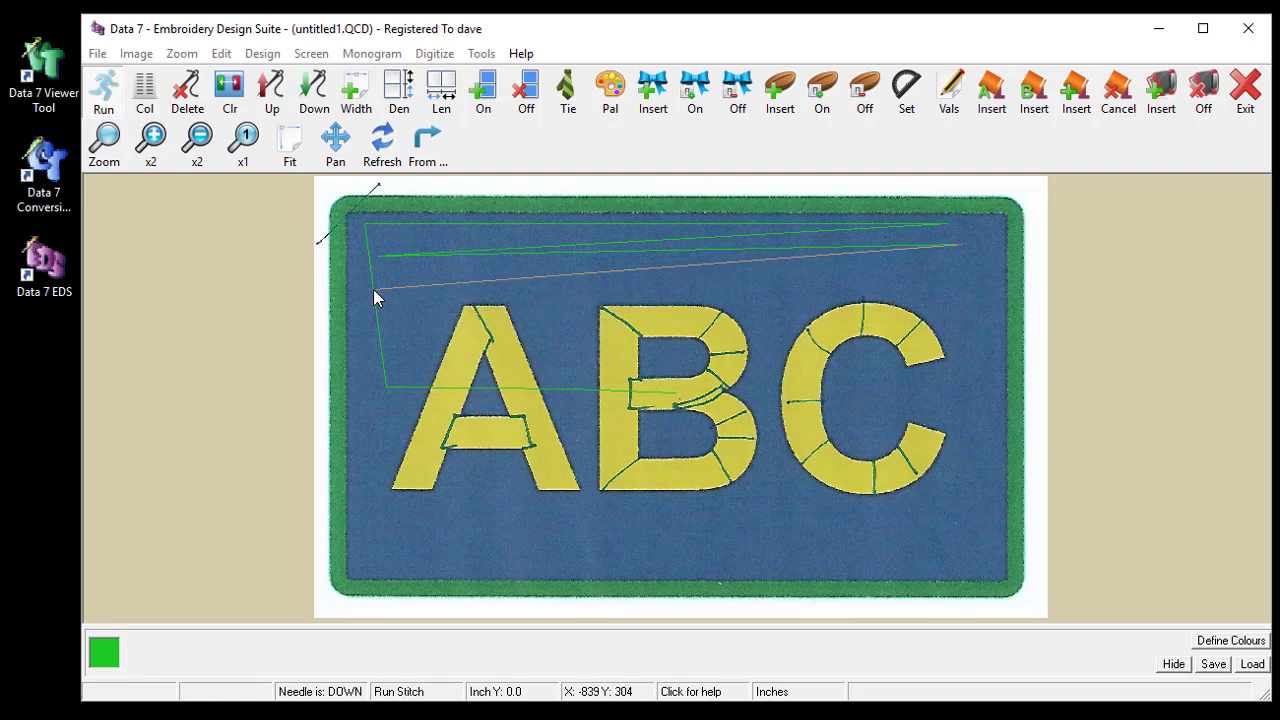
pyautogui.click(378, 289)
pyautogui.click(965, 291)
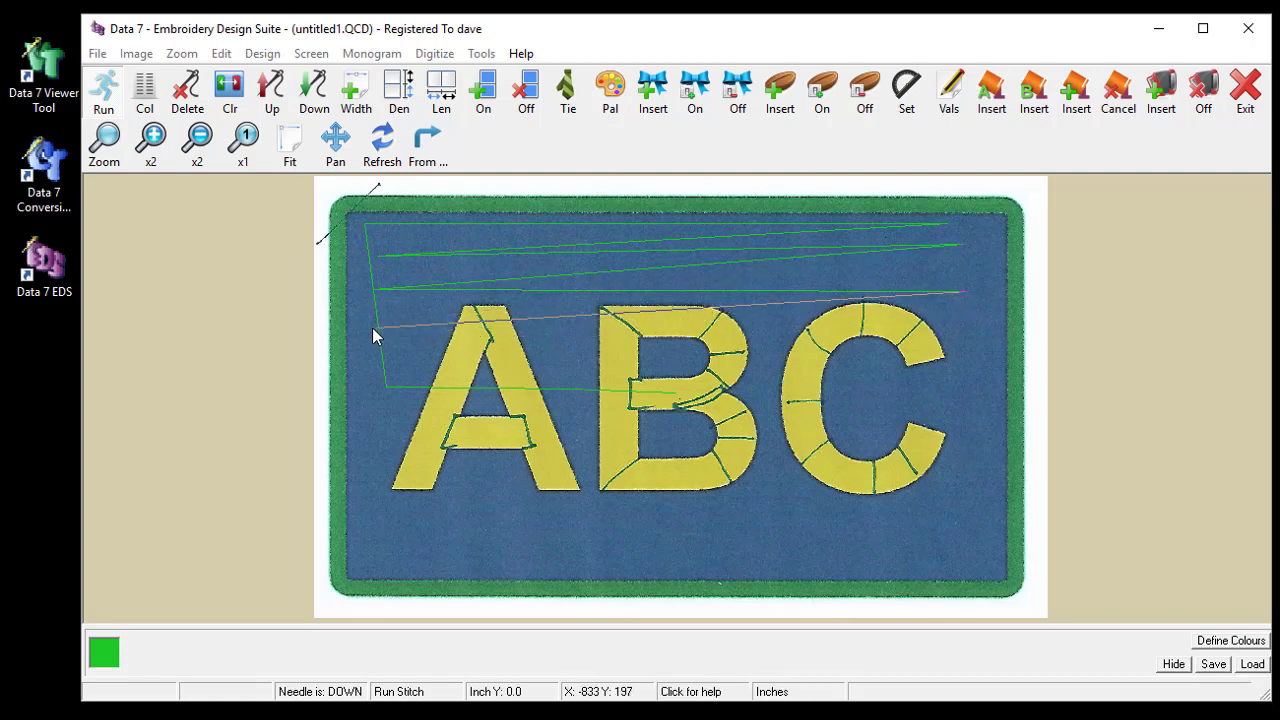
pyautogui.click(370, 328)
pyautogui.click(964, 324)
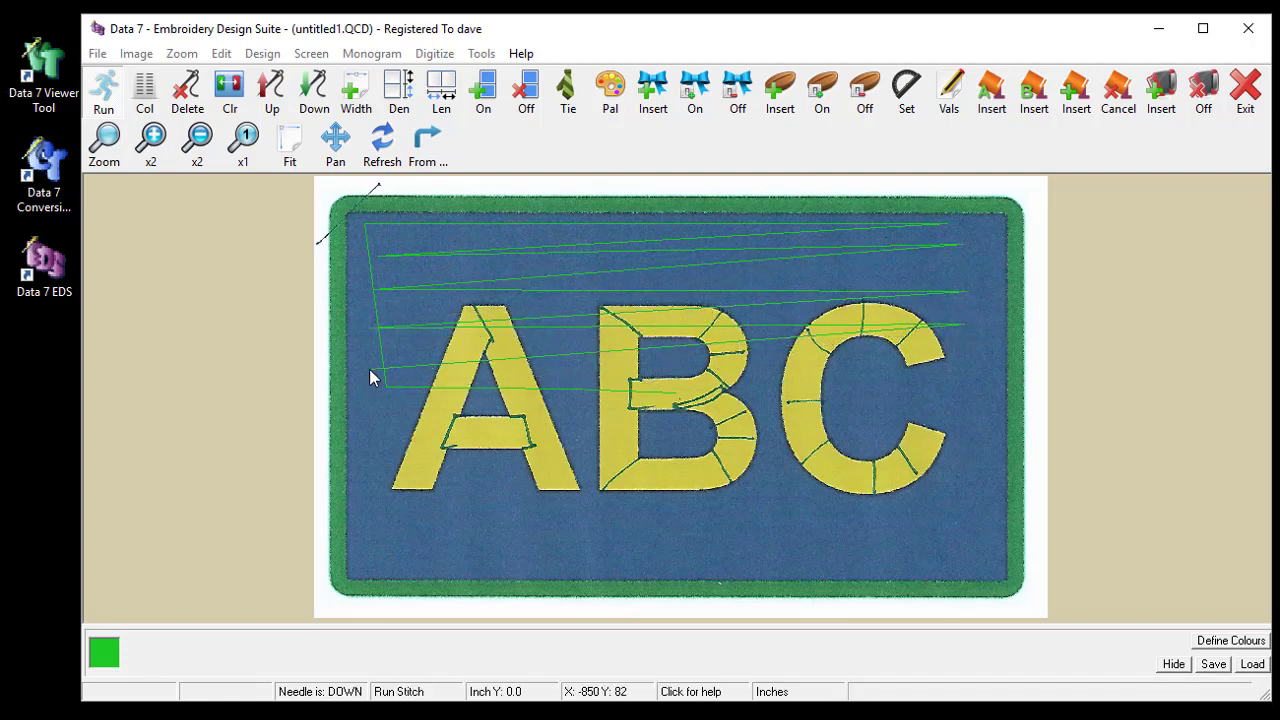
pyautogui.click(375, 368)
# Continue the left-right run-stitch rows down through the lower half to the patch's bottom edge
pyautogui.click(983, 365)
pyautogui.click(362, 425)
pyautogui.click(958, 417)
pyautogui.click(384, 462)
pyautogui.click(986, 460)
pyautogui.click(360, 501)
pyautogui.click(975, 505)
pyautogui.click(380, 521)
pyautogui.click(945, 540)
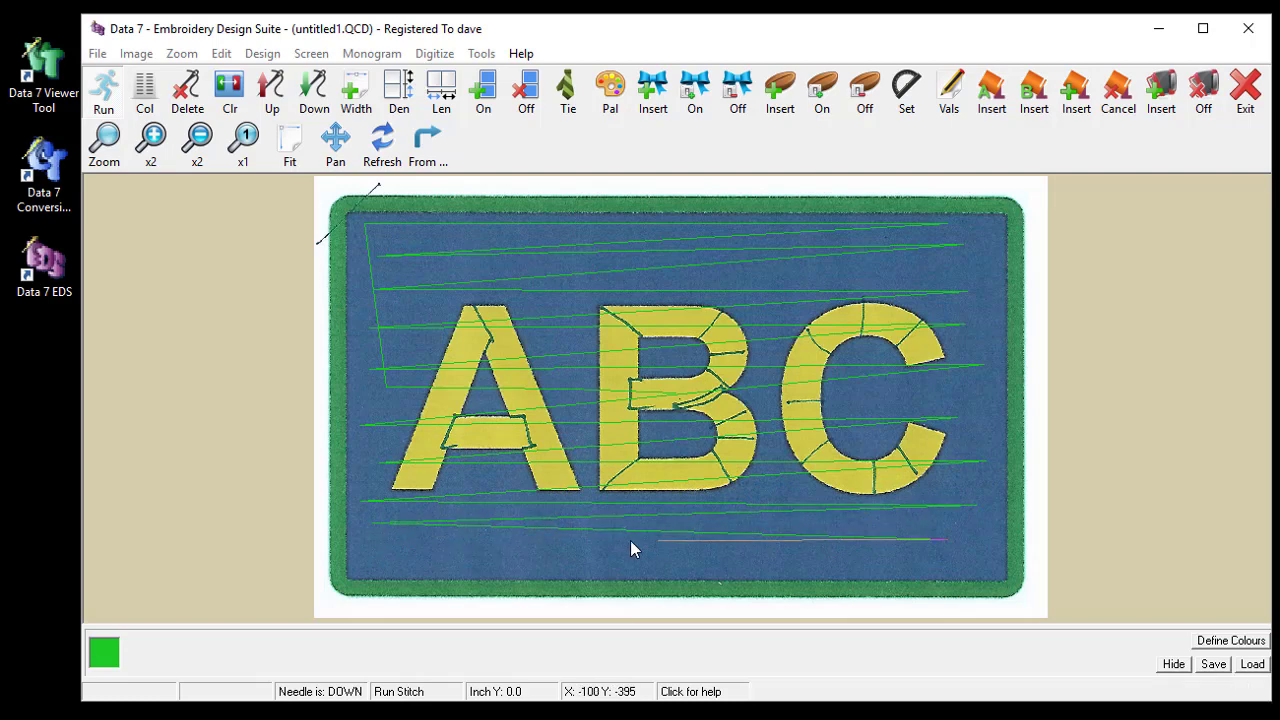
pyautogui.click(380, 556)
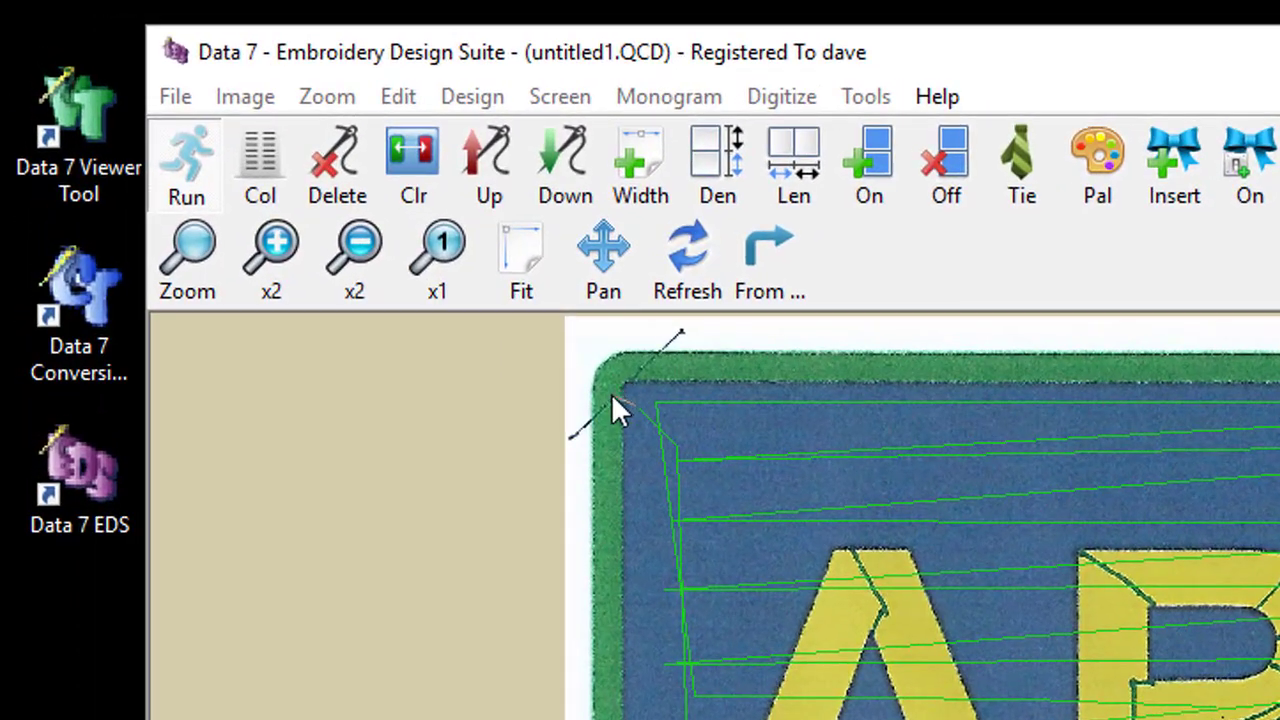
# Add the last two run-stitch points near the patch centre to finish the underlay
pyautogui.click(611, 393)
pyautogui.click(640, 374)
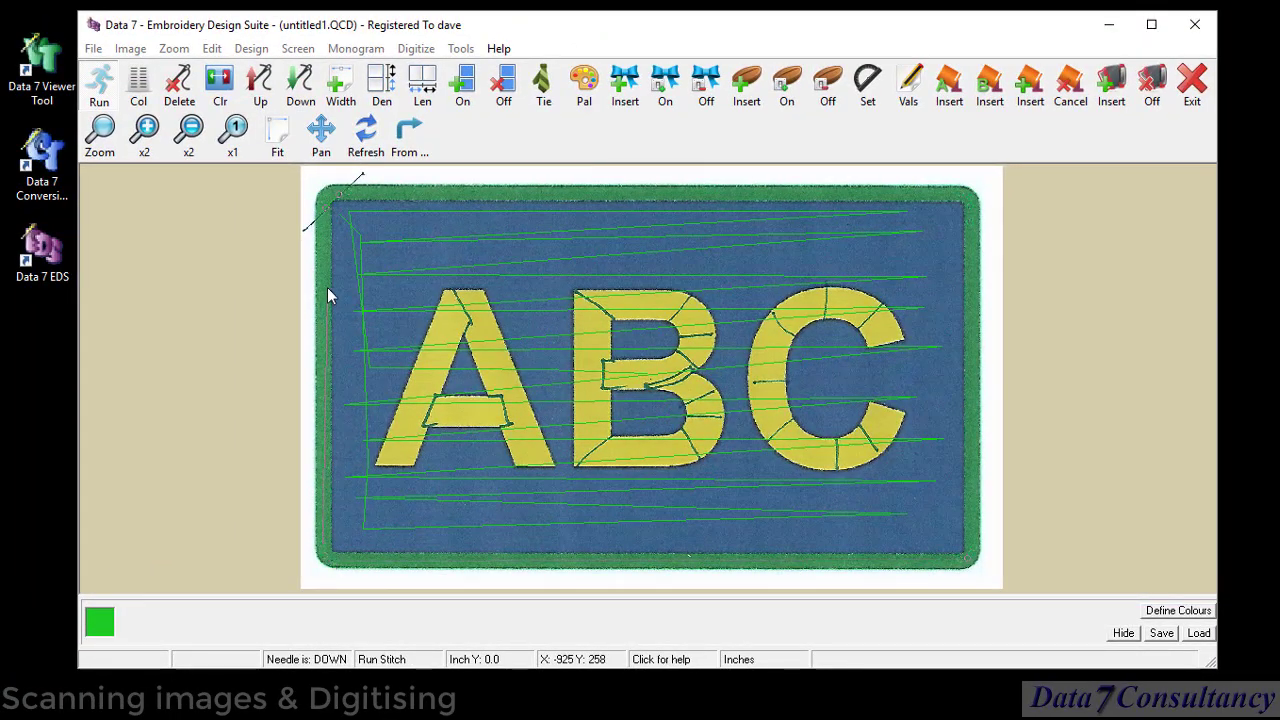
# Generate the dense 45° green fill stitch over the whole patch
pyautogui.click(323, 207)
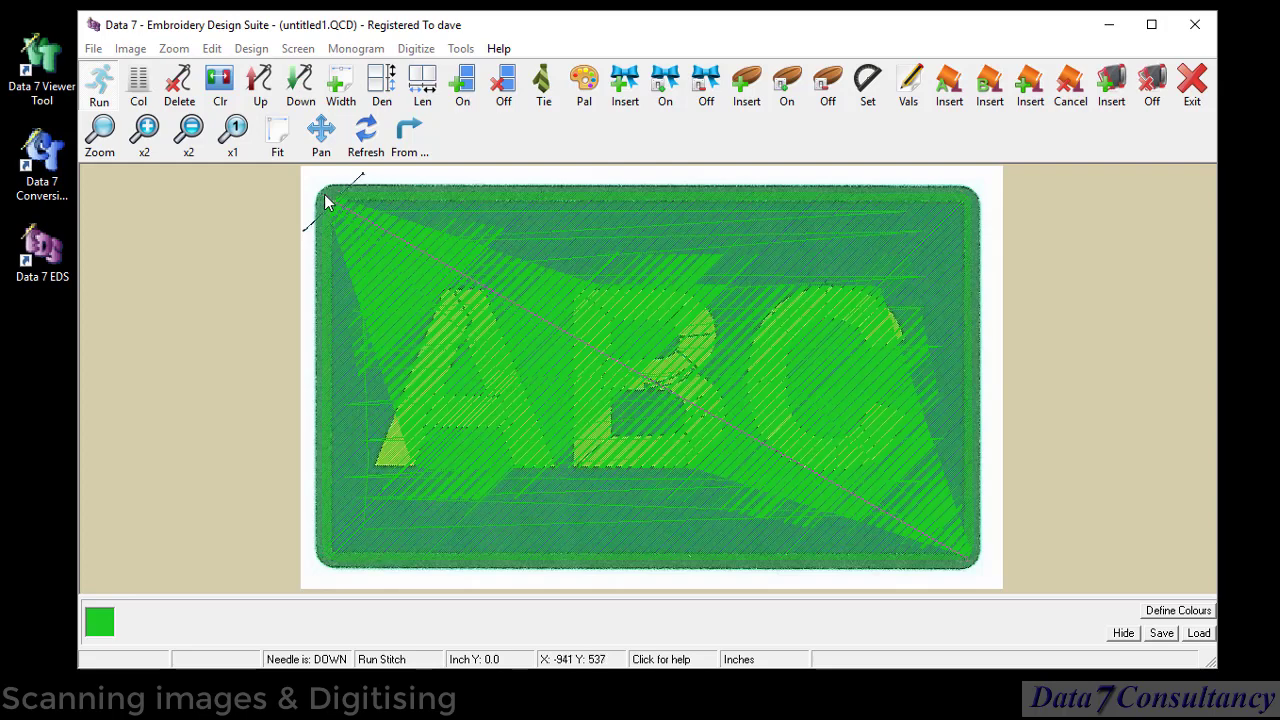